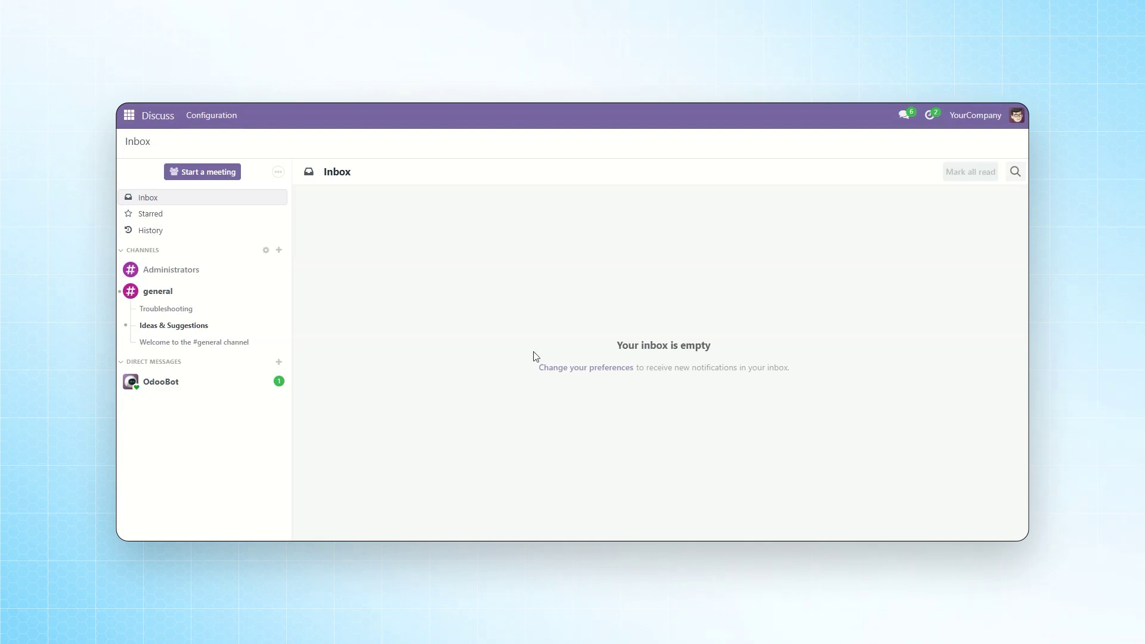
Search the Settings app for 'customer' to find the invoice options
left_click(129, 115)
left_click(145, 241)
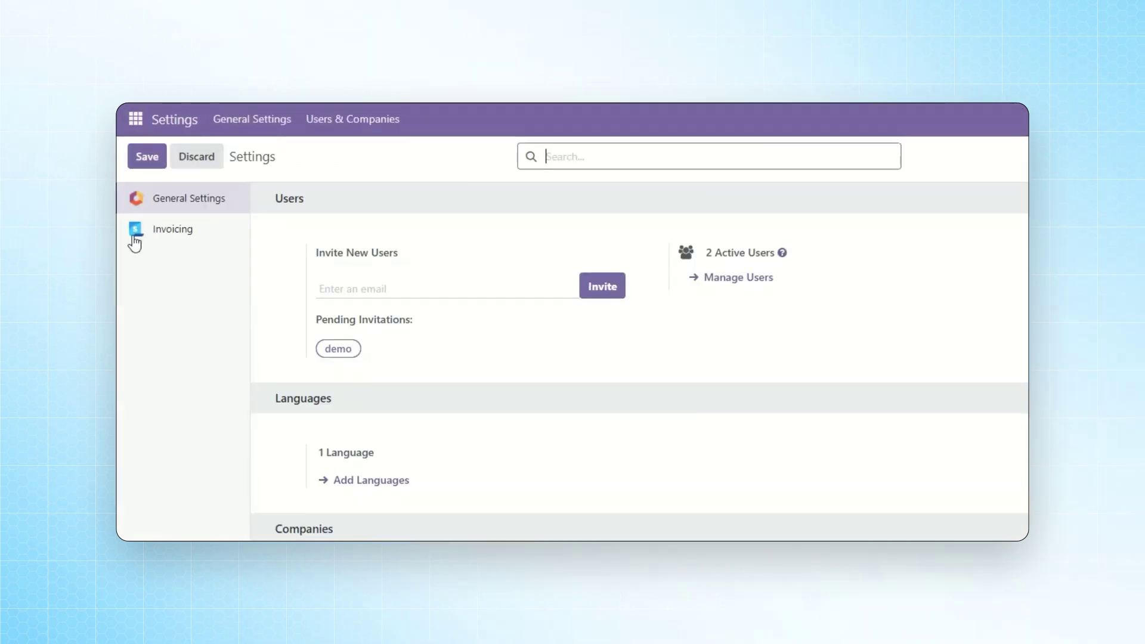
left_click(455, 143)
type("customer")
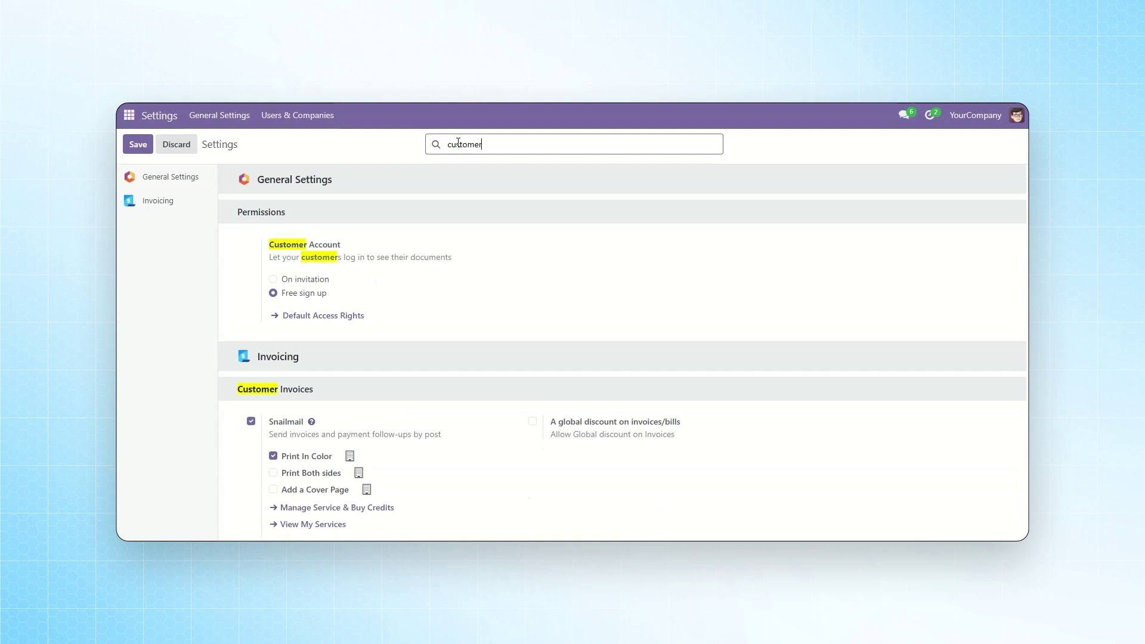
scroll(502, 384, "down", 2)
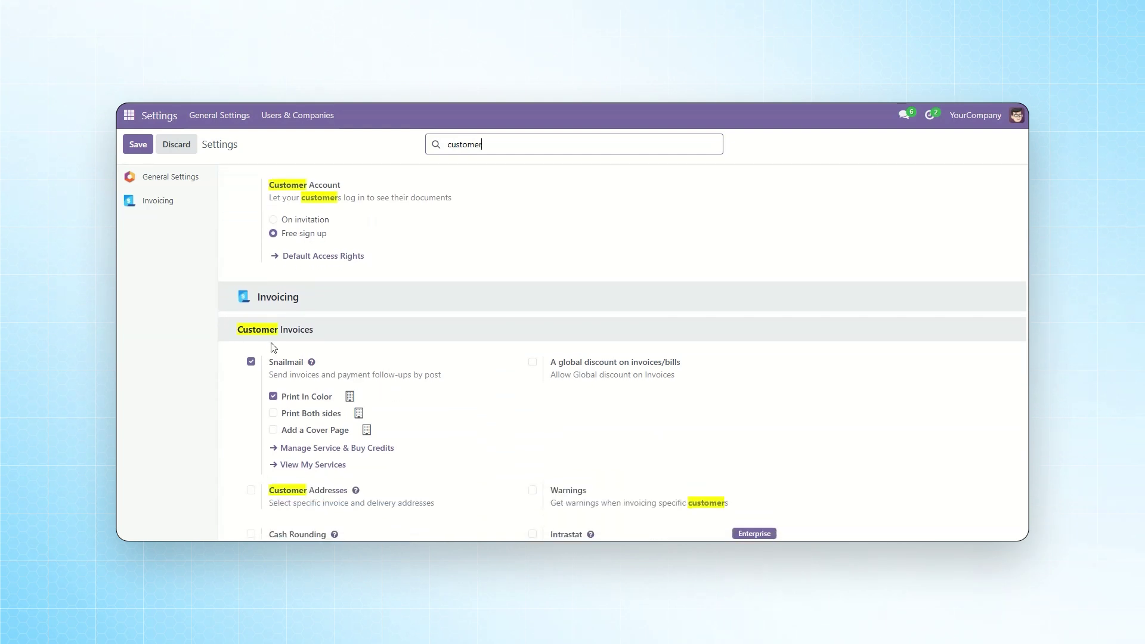
scroll(563, 313, "down", 2)
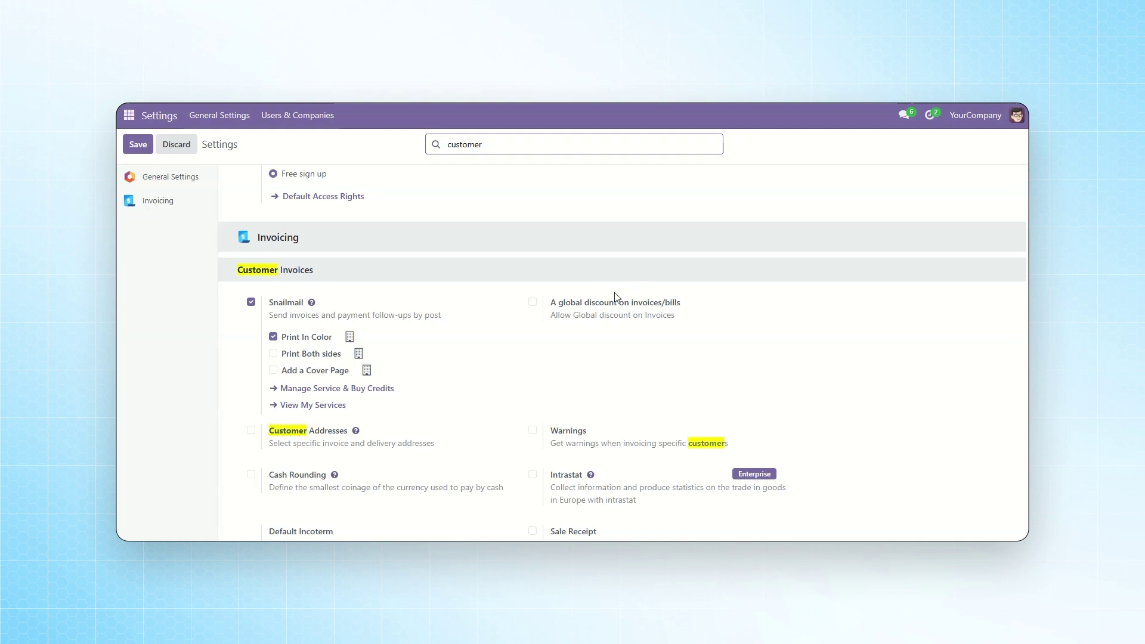
Enable 'A global discount on invoices/bills' with 101401 Bank as discount account, and save
left_click(533, 302)
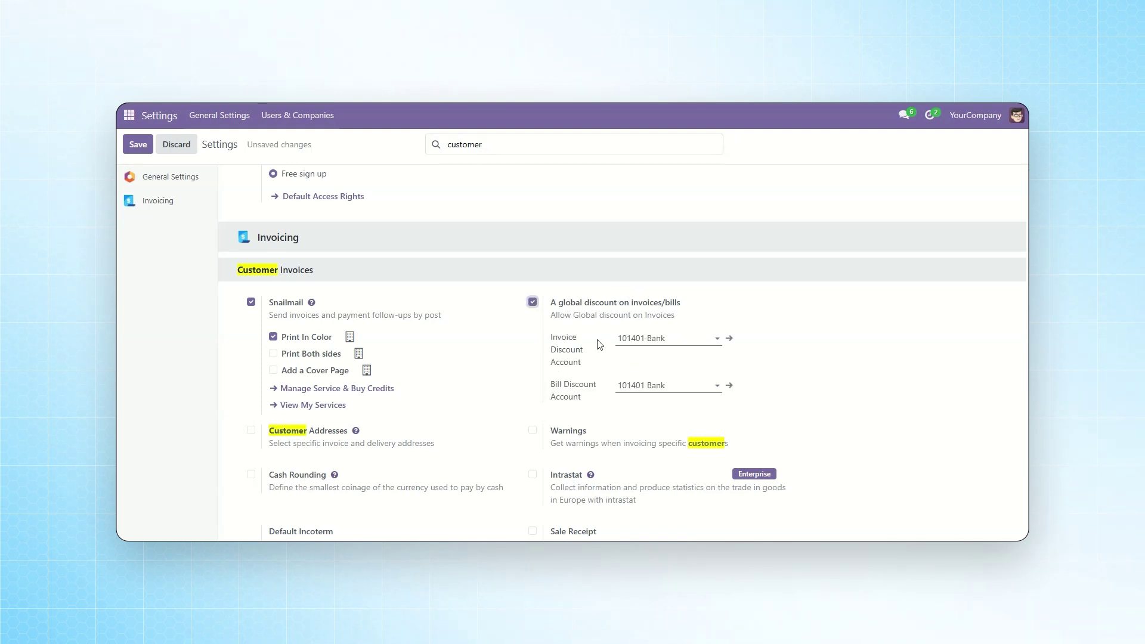
left_click(645, 338)
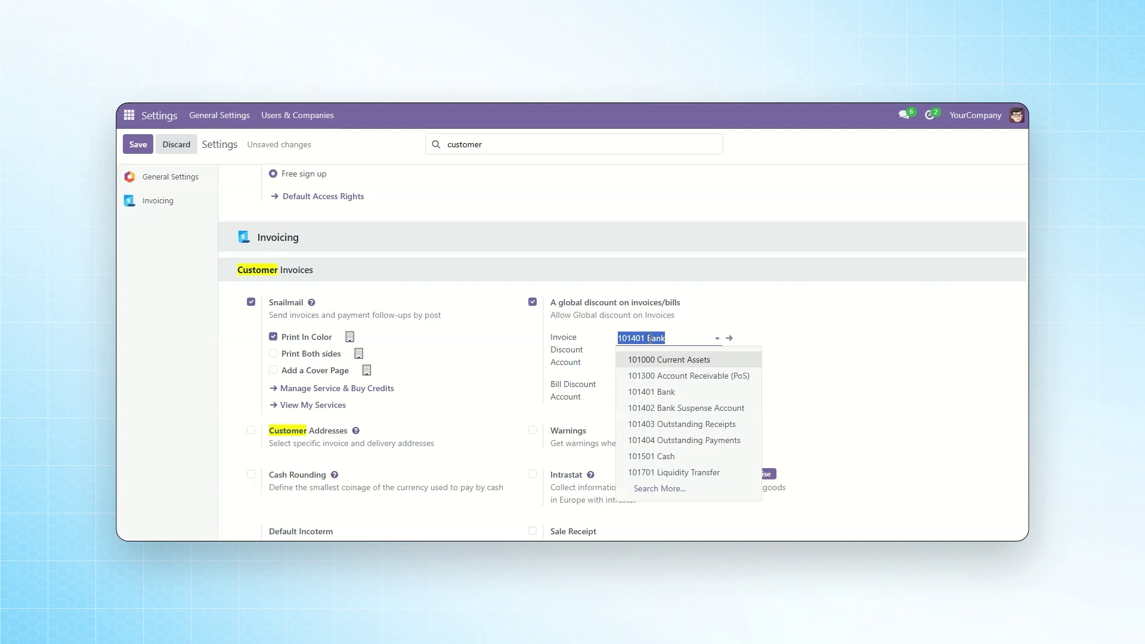
left_click(658, 487)
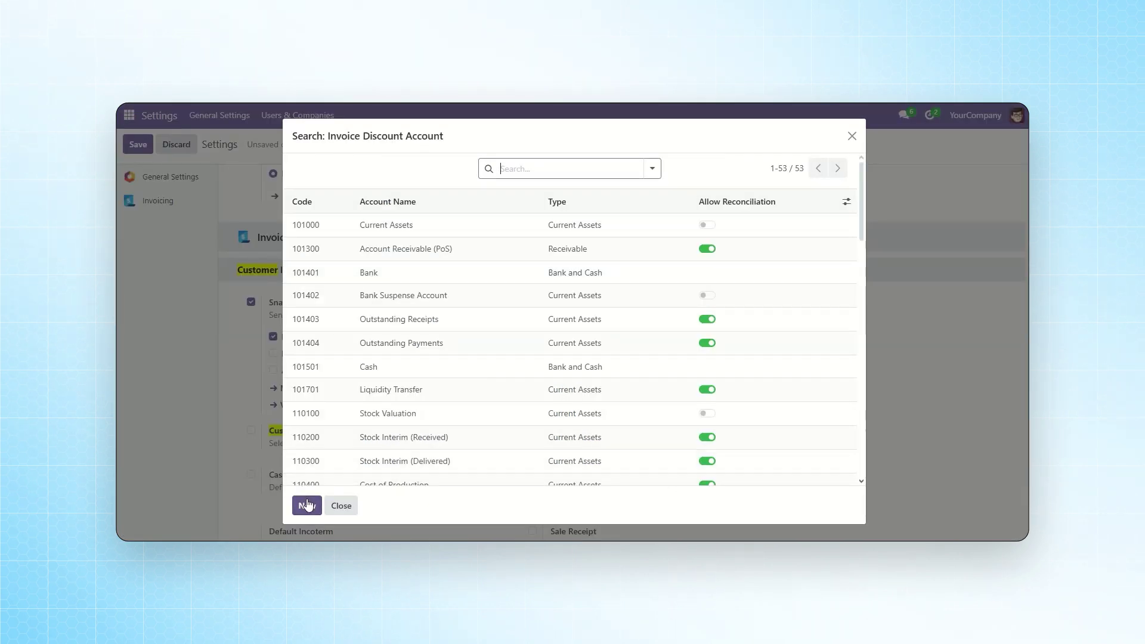
left_click(594, 273)
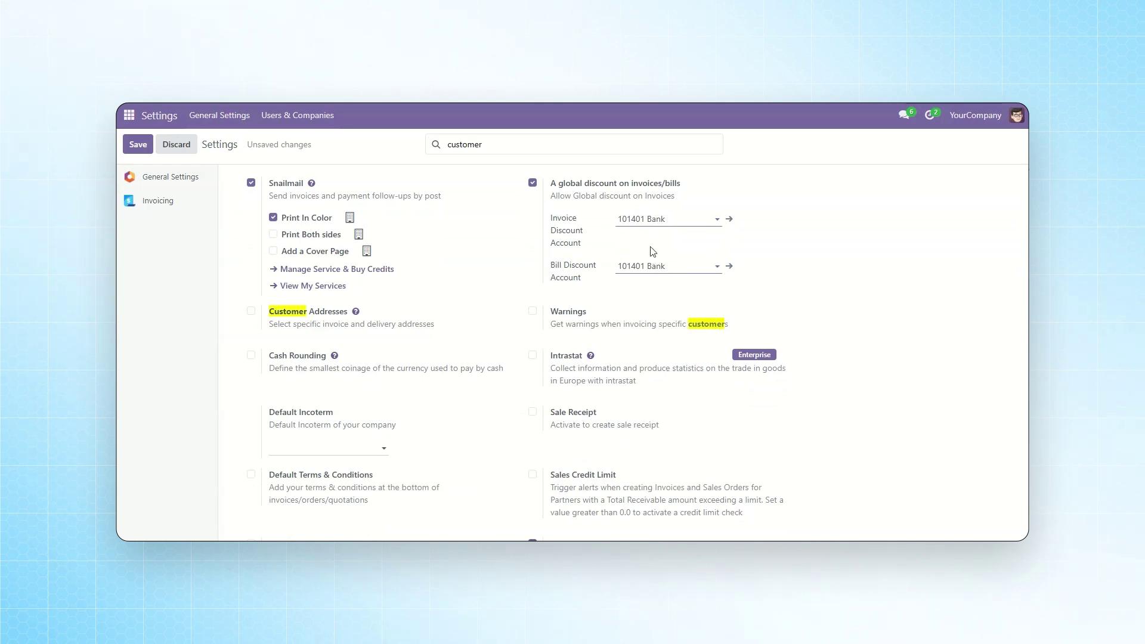
scroll(369, 441, "up", 2)
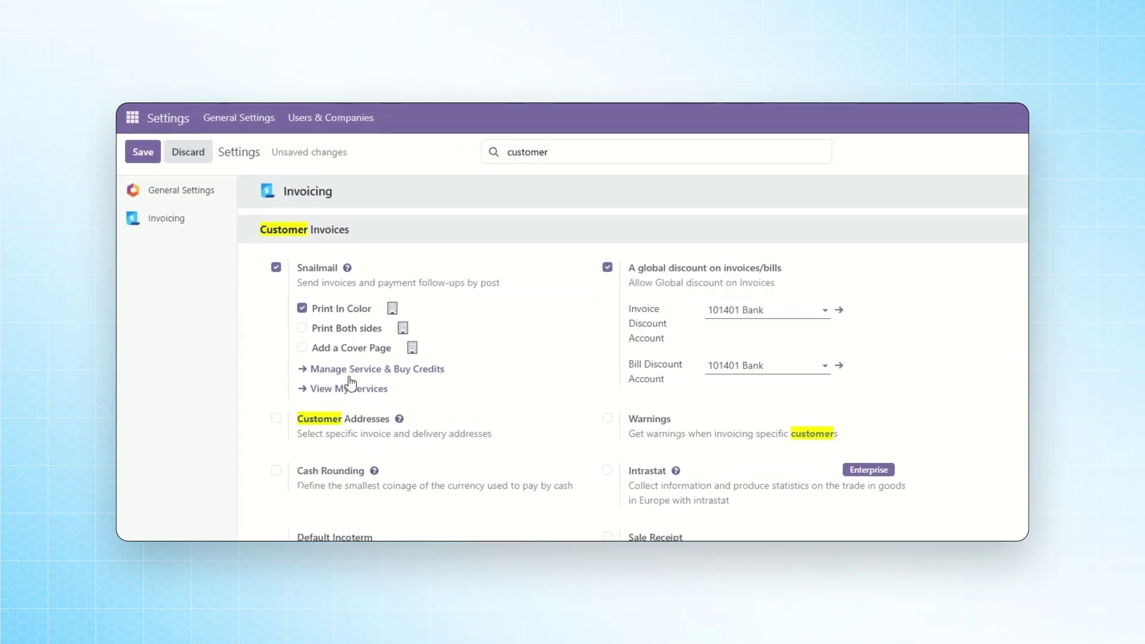
left_click(145, 157)
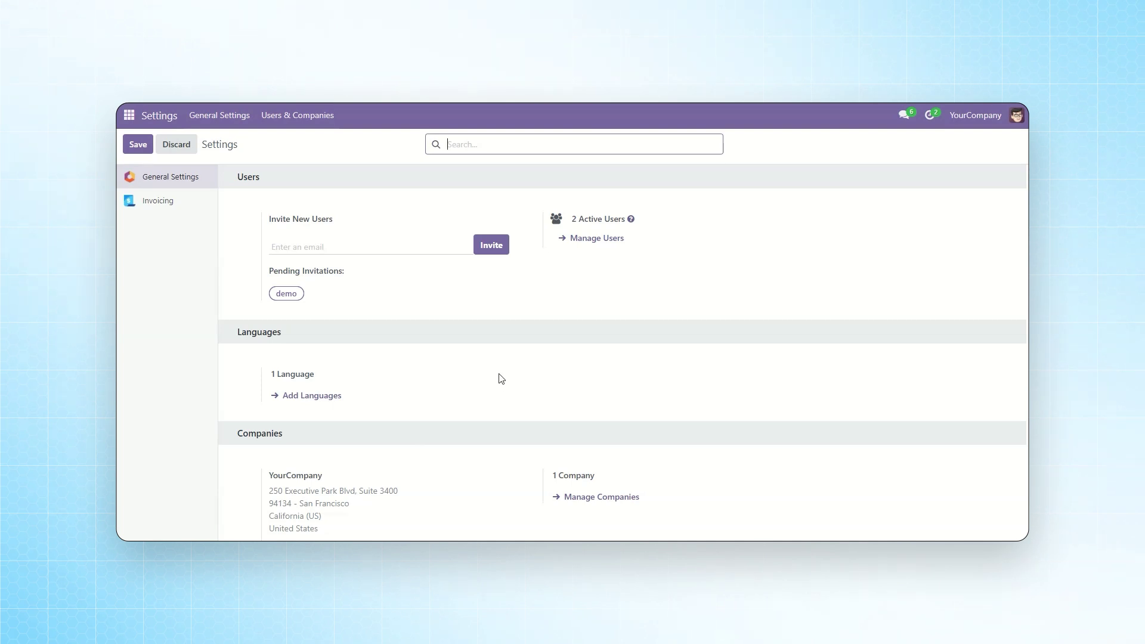
Create a new customer invoice for the Deco Addict contact dated 05/27/2025
left_click(128, 116)
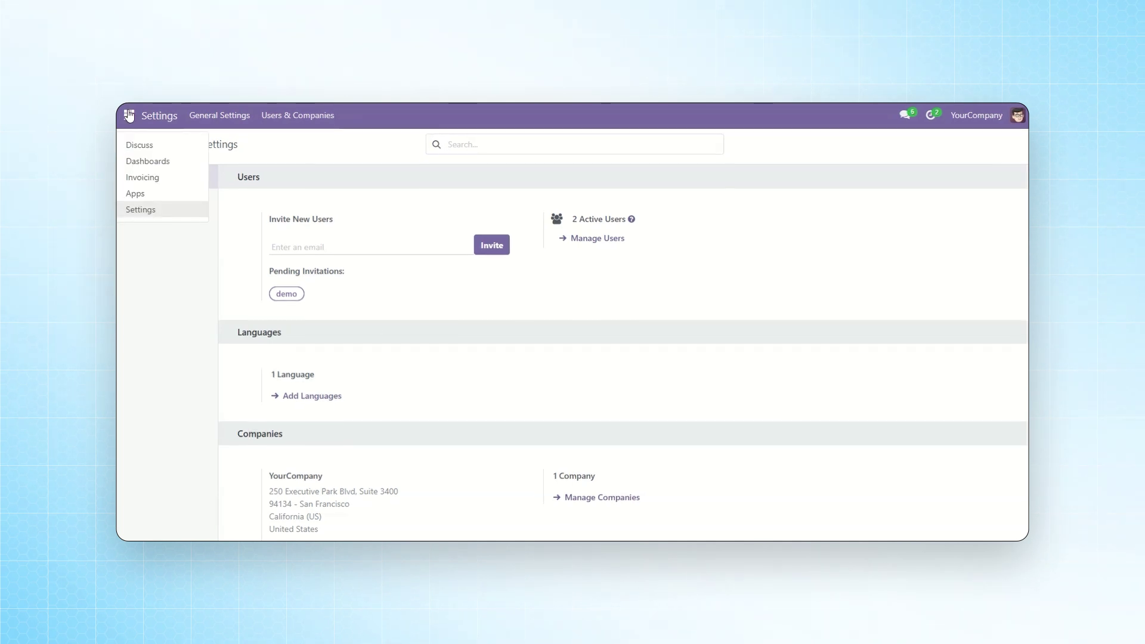
left_click(143, 177)
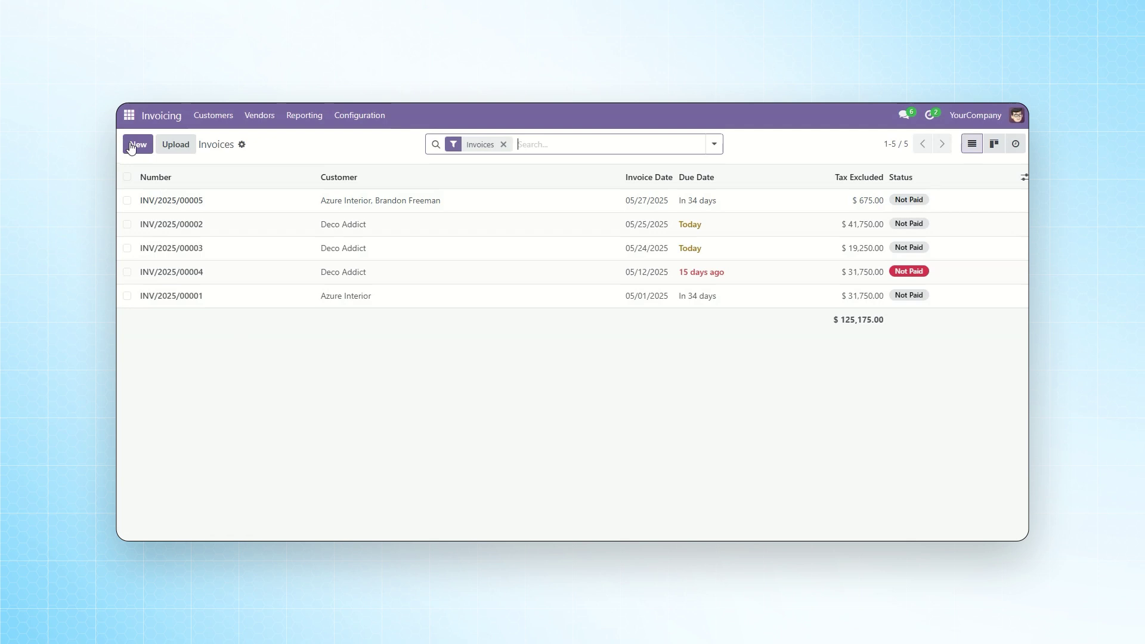
left_click(136, 147)
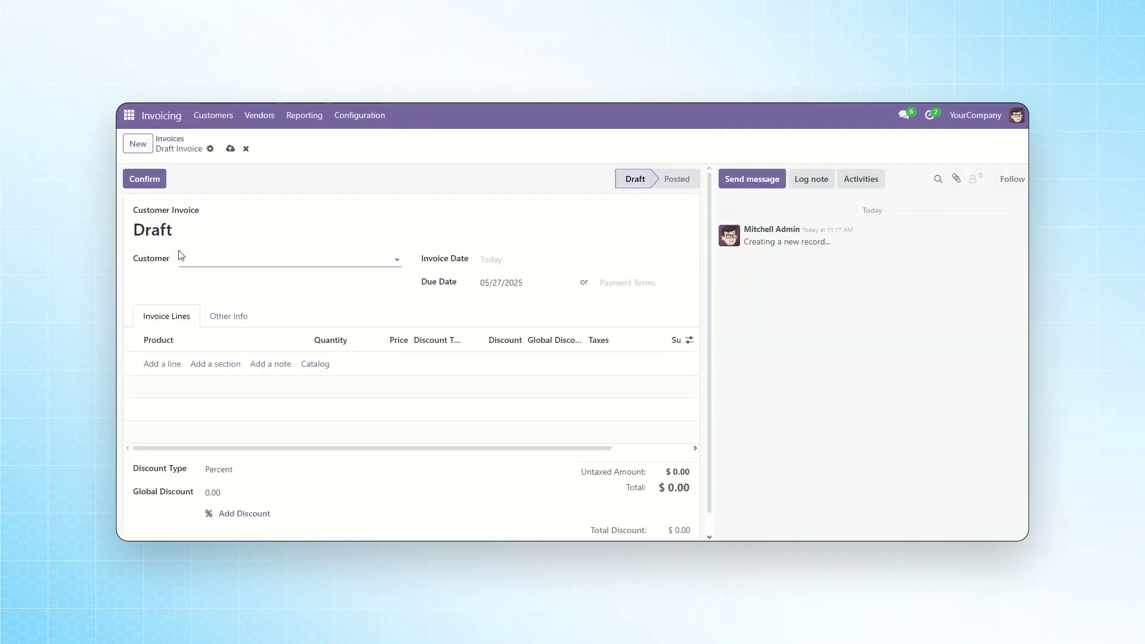
left_click(209, 261)
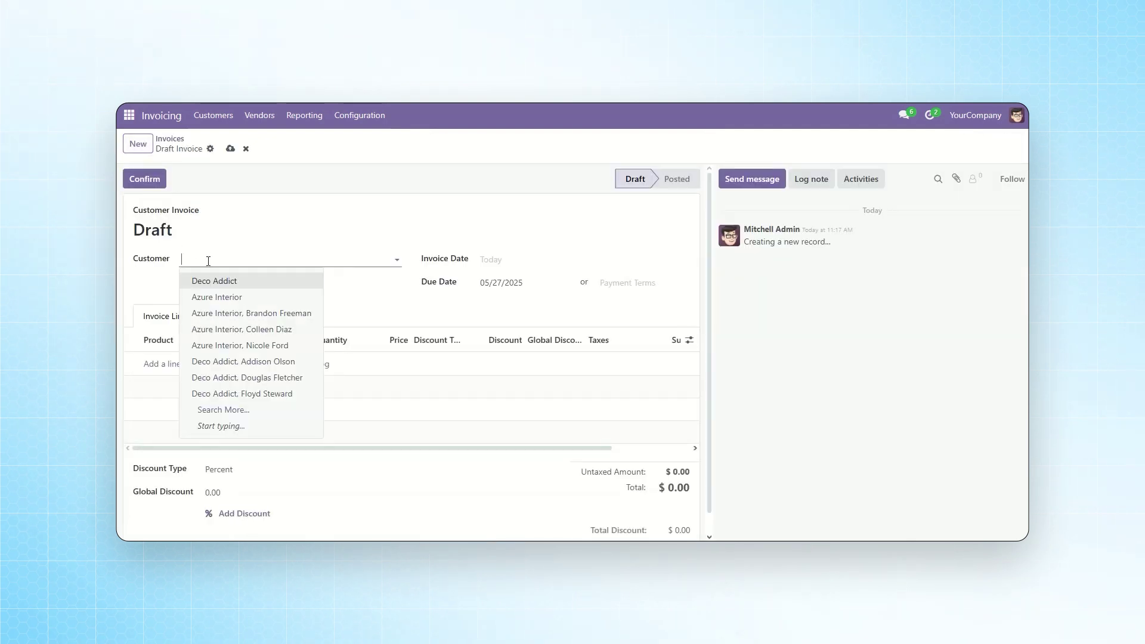
left_click(224, 377)
left_click(512, 264)
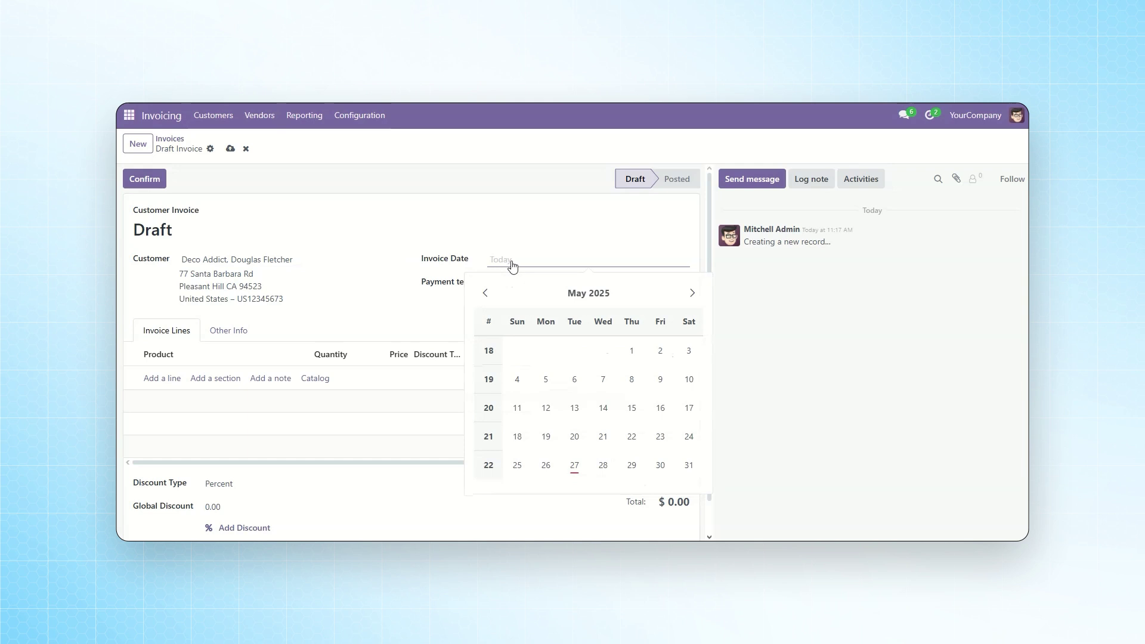
left_click(574, 465)
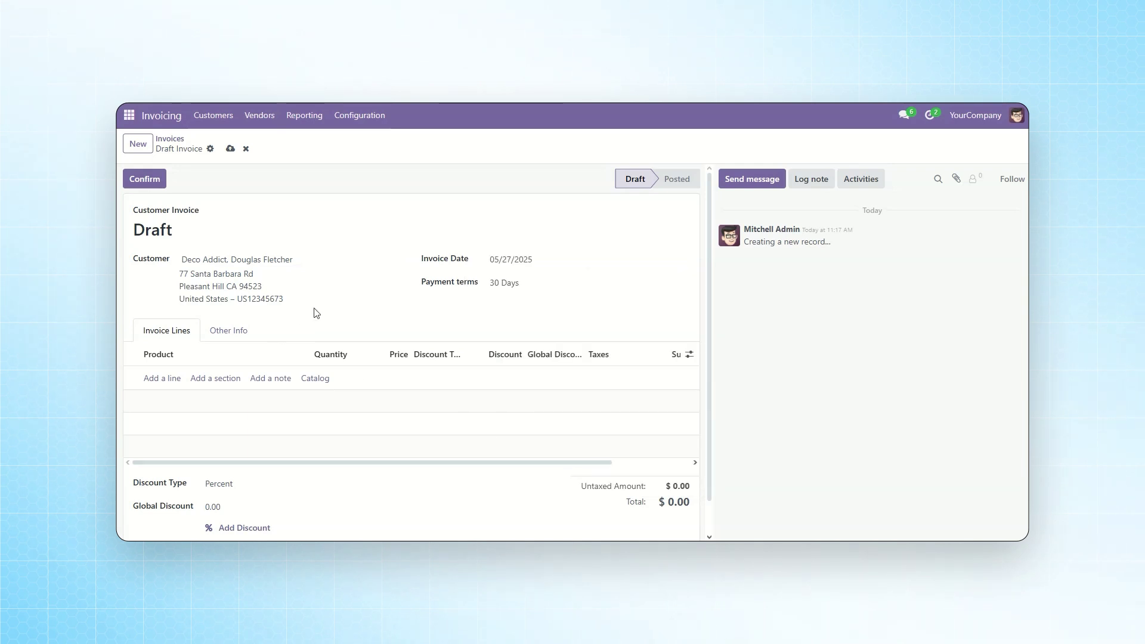
Add an [E-COM08] Storage Box line to the invoice
scroll(316, 314, "down", 1)
left_click(152, 341)
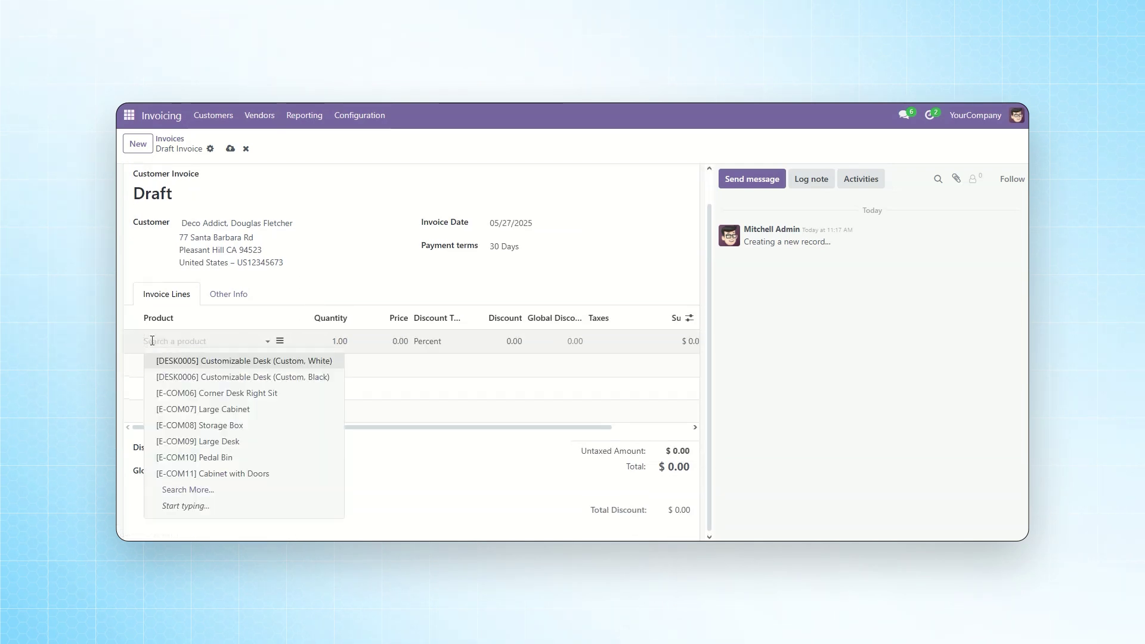
left_click(216, 426)
scroll(196, 422, "down", 1)
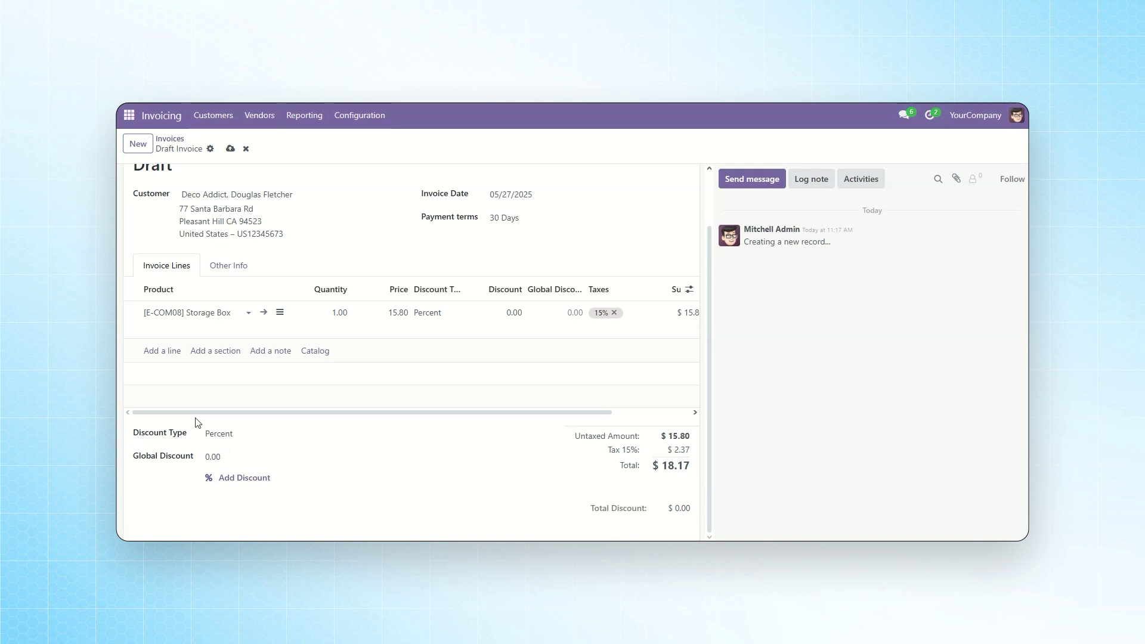
Apply a Percent global discount to the invoice, then revise it to 12%
left_click(222, 436)
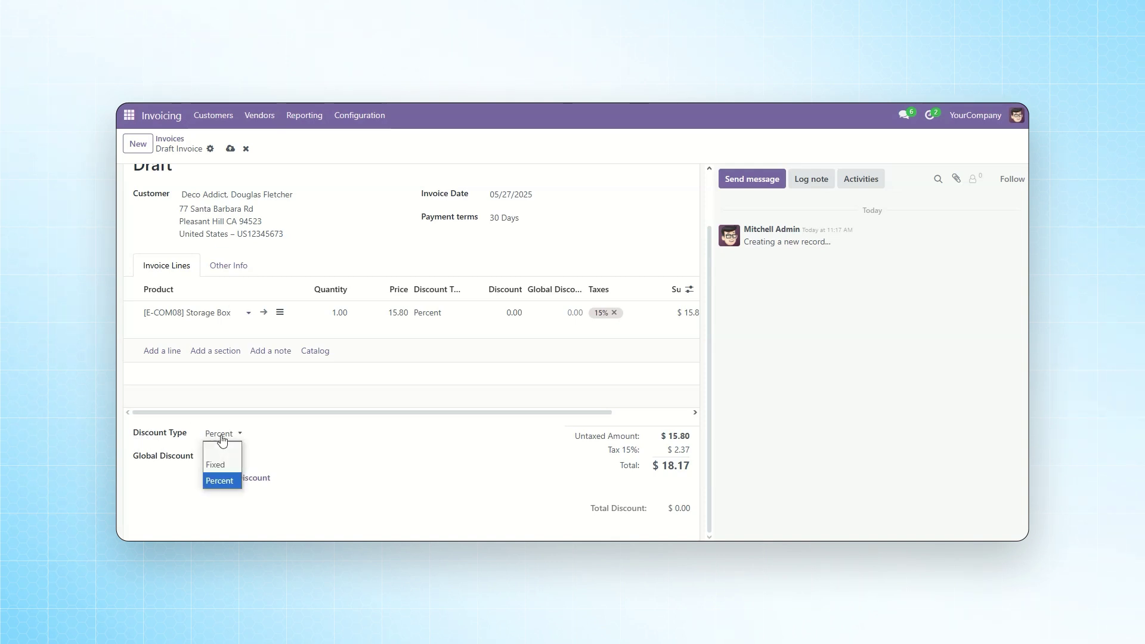
left_click(221, 481)
left_click(222, 454)
type("10")
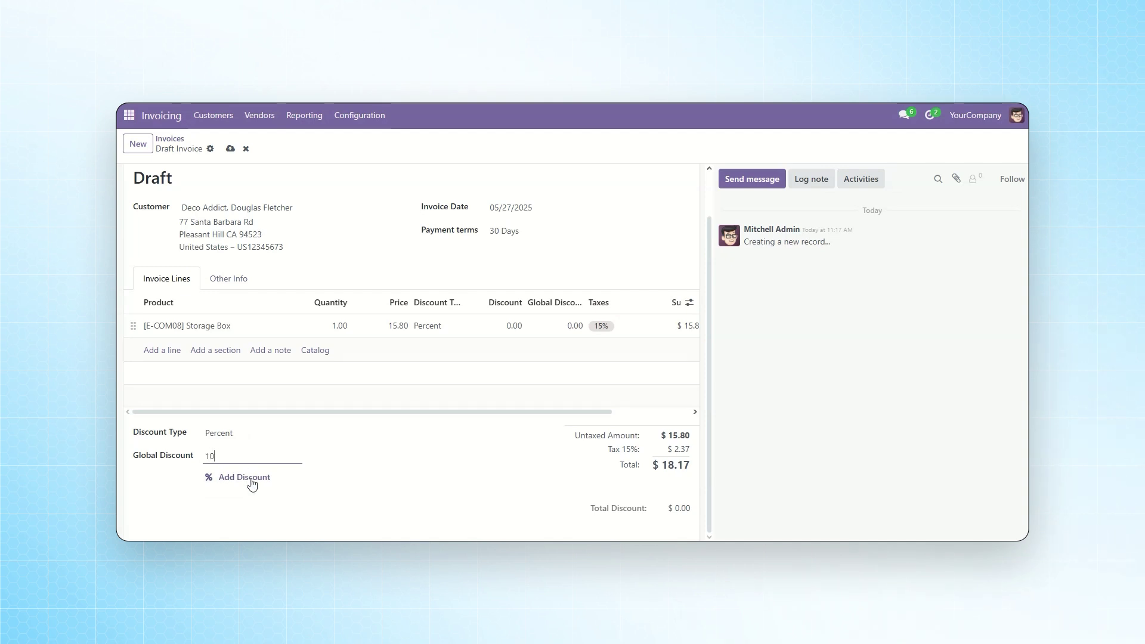
left_click(252, 482)
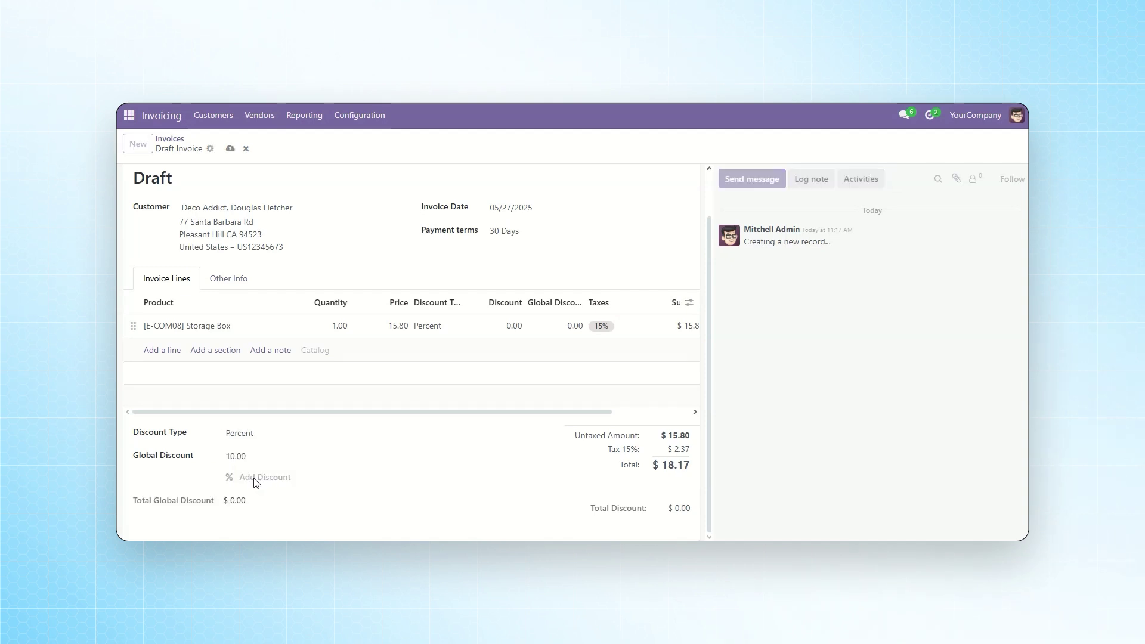
scroll(411, 479, "down", 1)
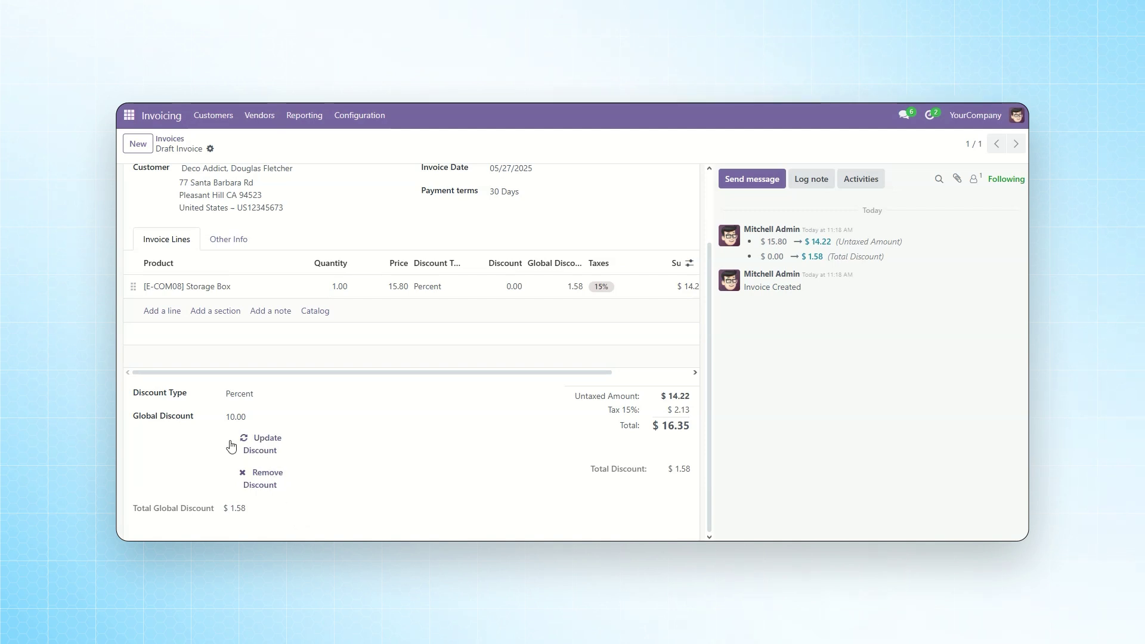
left_click(233, 417)
key("BackSpace")
left_click(265, 451)
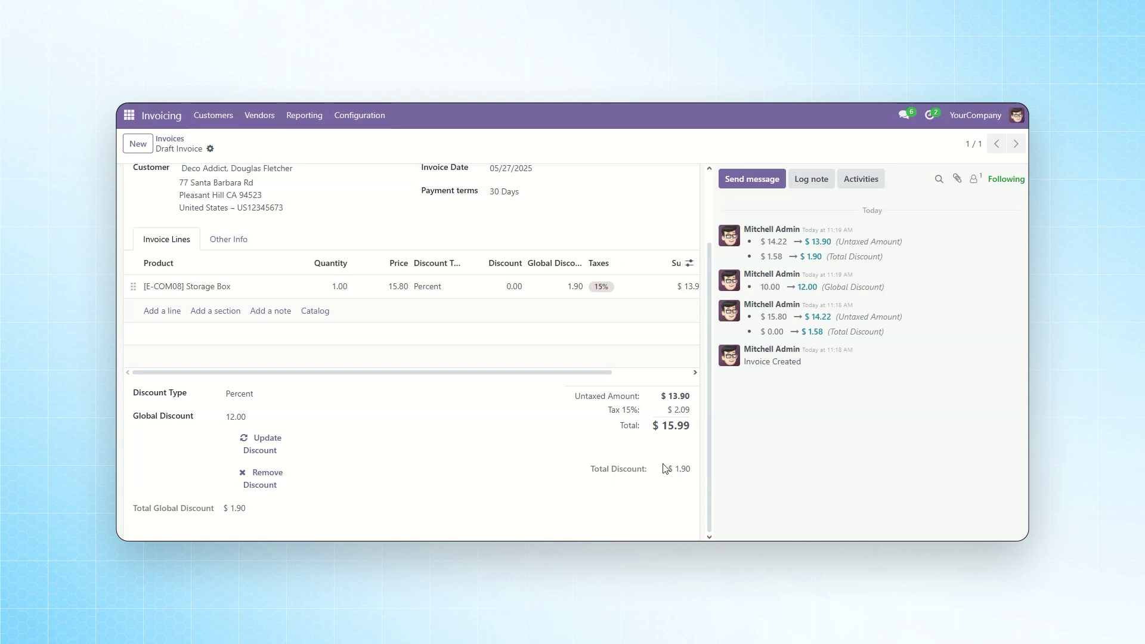
Replace the 12% discount with a 10% global discount, bringing the total to $16.35
left_click(254, 484)
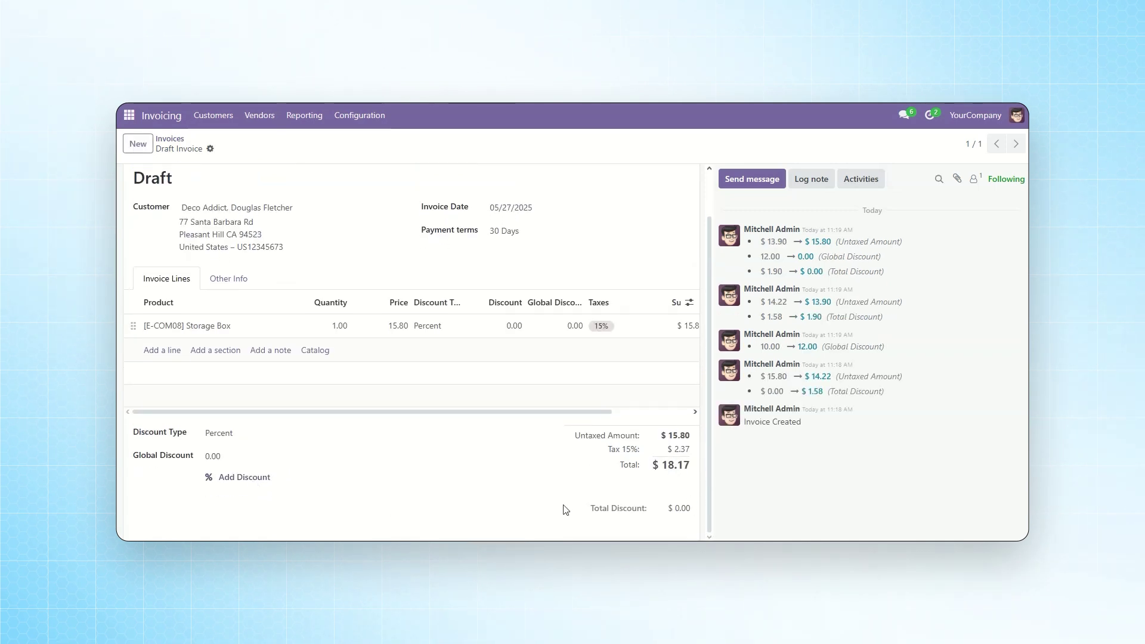
left_click(213, 456)
type("10")
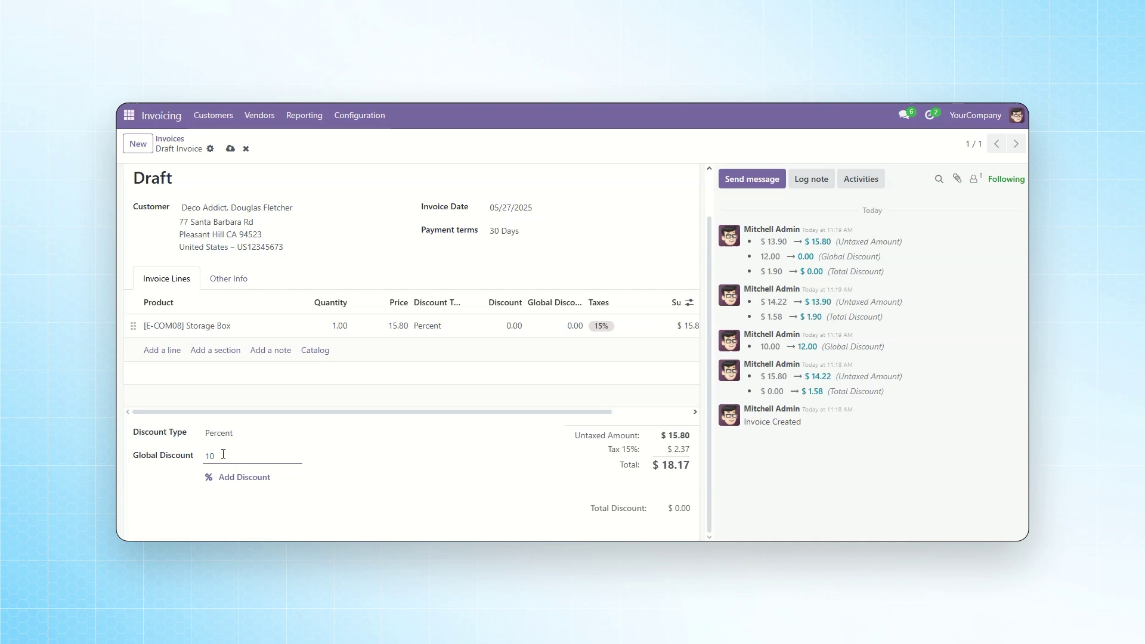
left_click(246, 480)
scroll(474, 477, "down", 2)
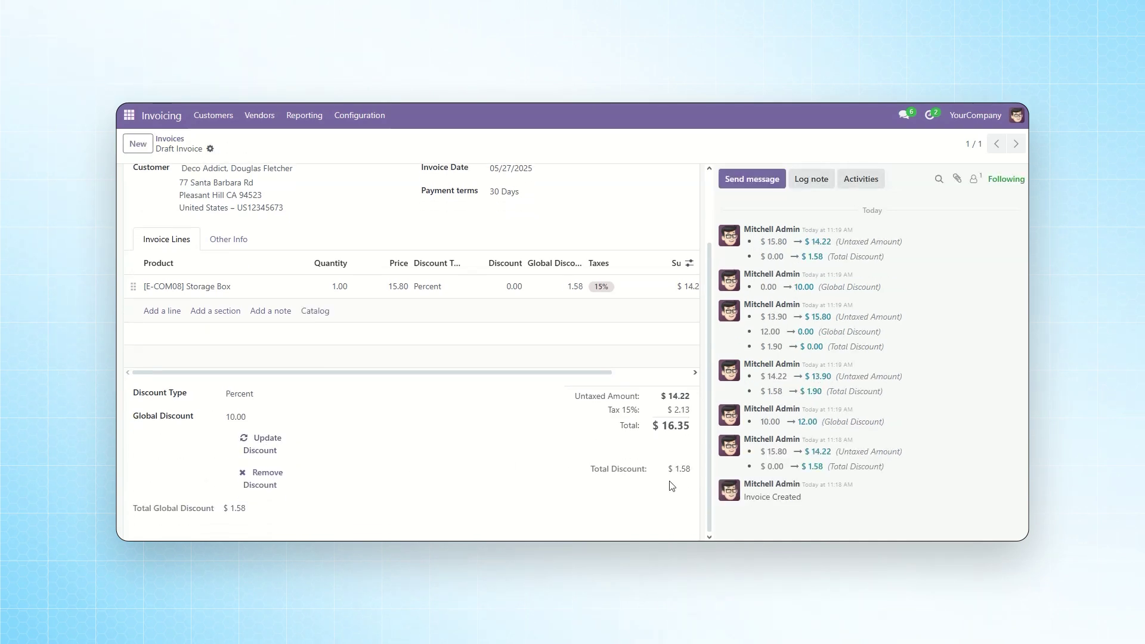
scroll(418, 358, "up", 3)
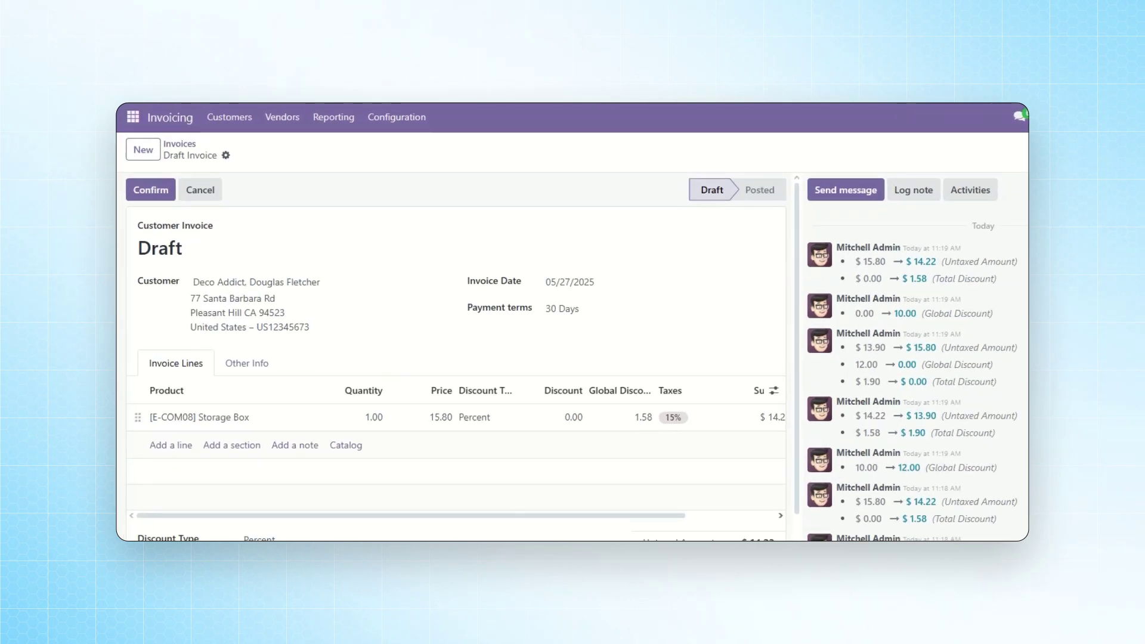
Post the invoice as INV/2025/00006 and print its PDF showing the $1.58 discount
left_click(148, 186)
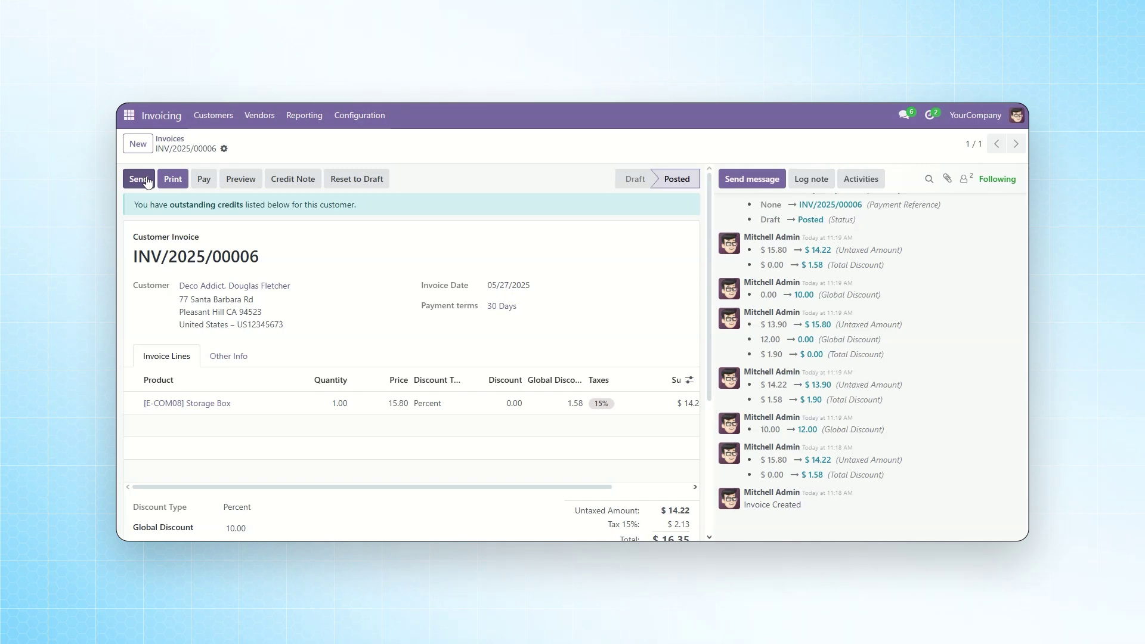
left_click(173, 184)
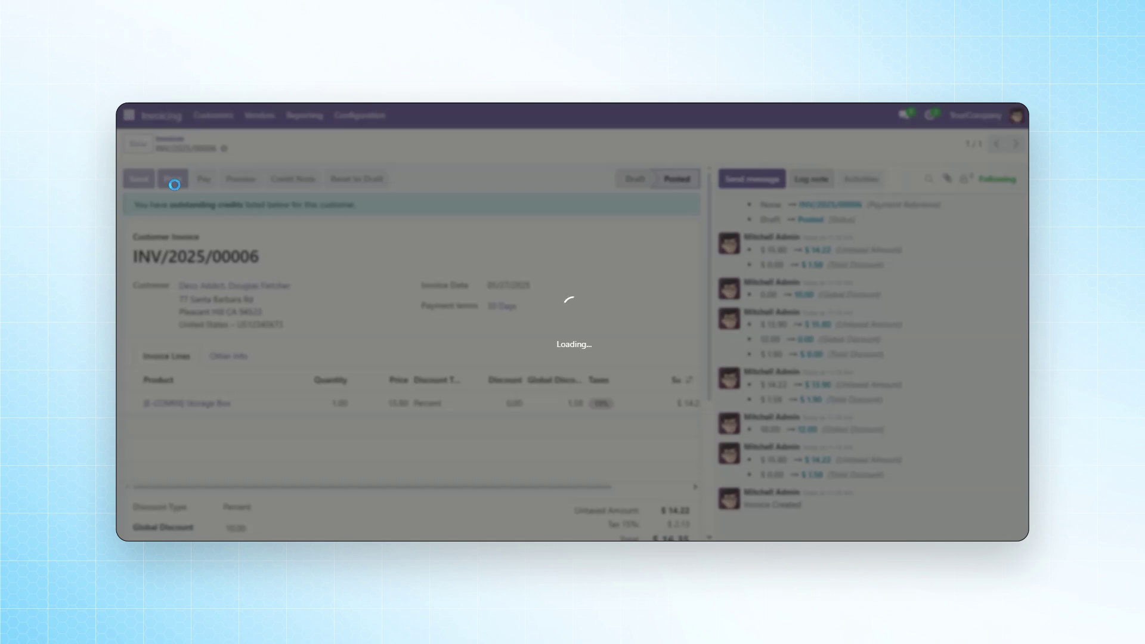
scroll(719, 310, "down", 2)
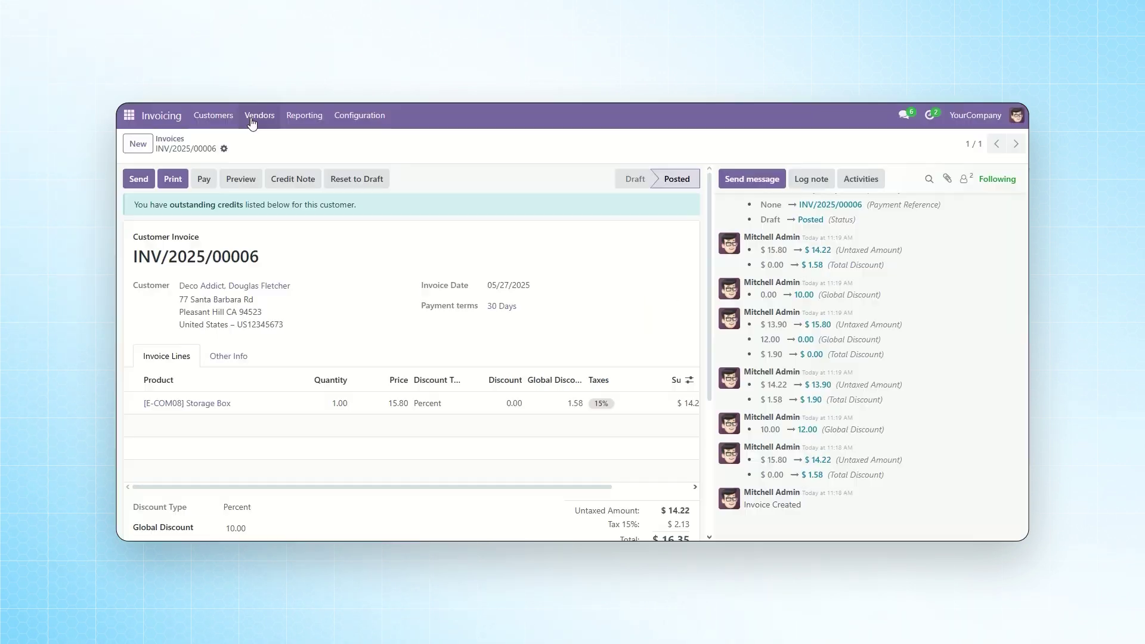
Create a new vendor bill from an Azure Interior contact dated 05/27/2025
left_click(254, 116)
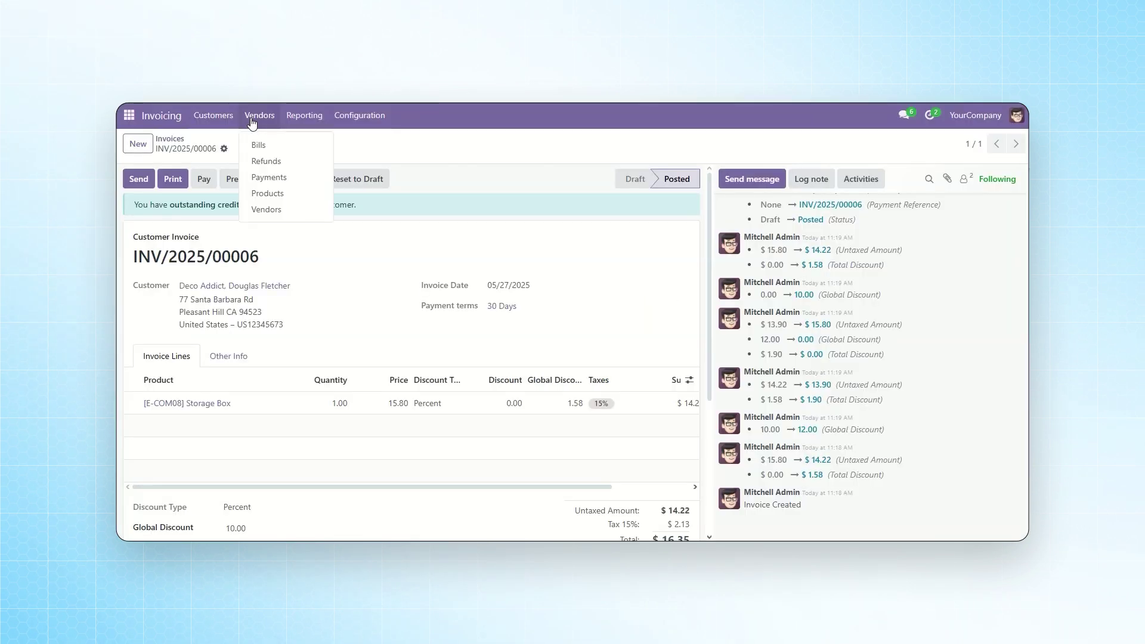
left_click(257, 146)
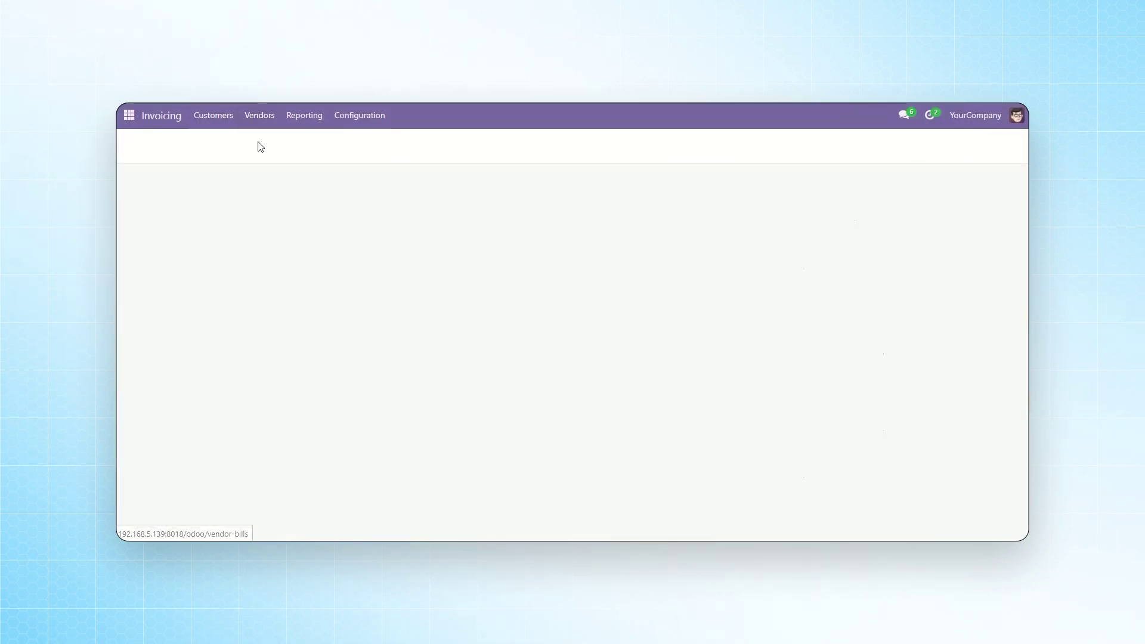
left_click(148, 149)
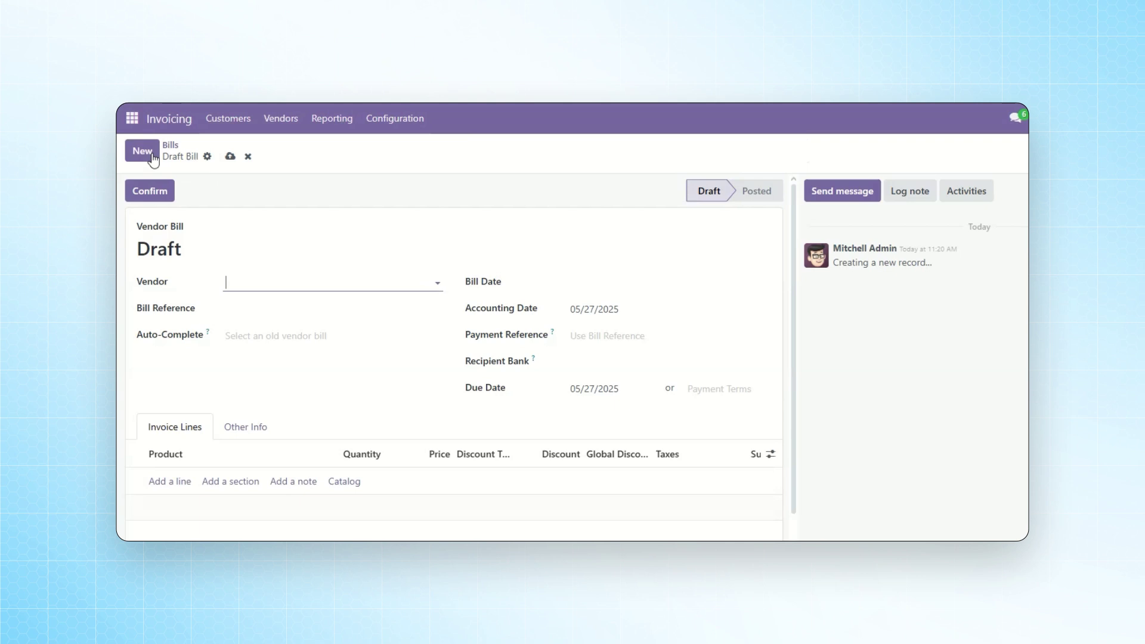
left_click(279, 282)
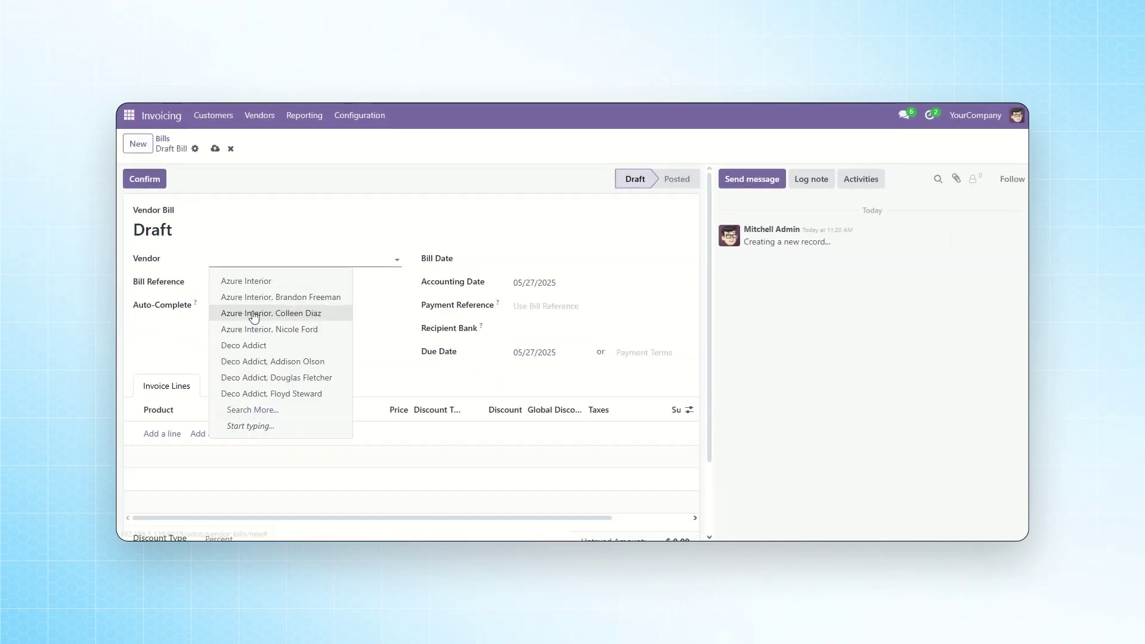
left_click(254, 333)
left_click(537, 259)
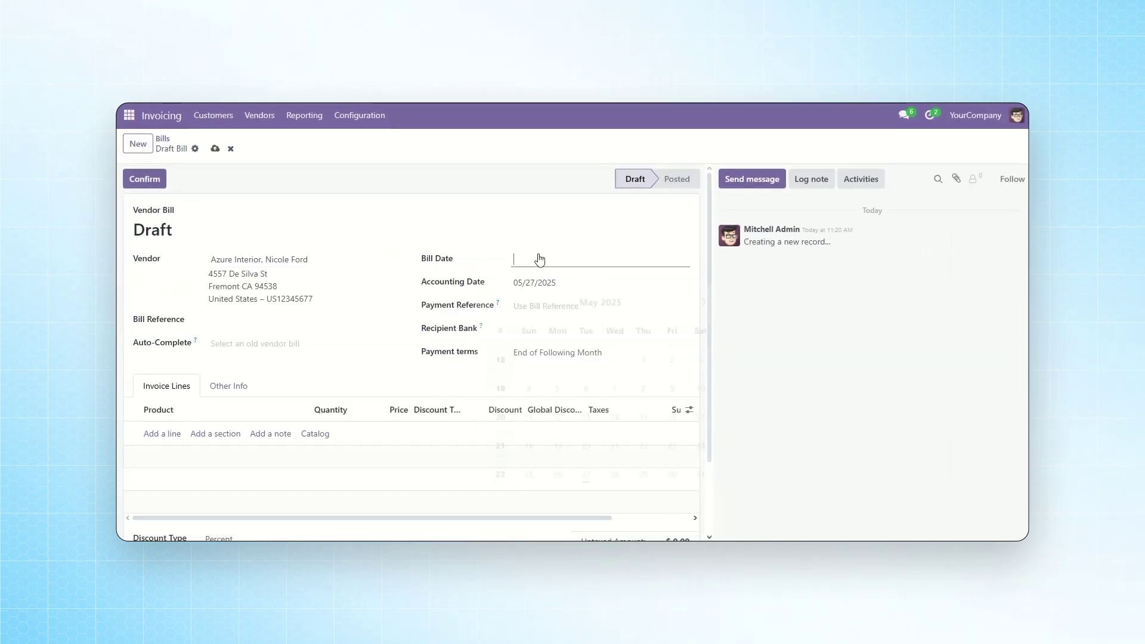
left_click(587, 466)
Add an [E-COM08] Storage Box line to the bill
scroll(179, 334, "down", 2)
left_click(171, 341)
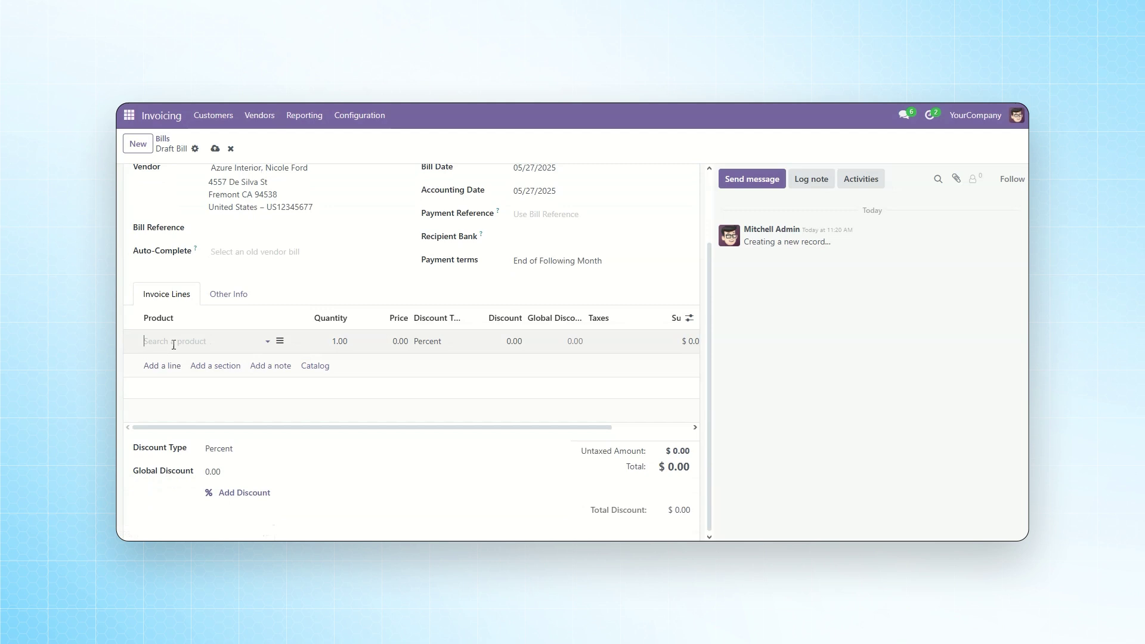
left_click(249, 426)
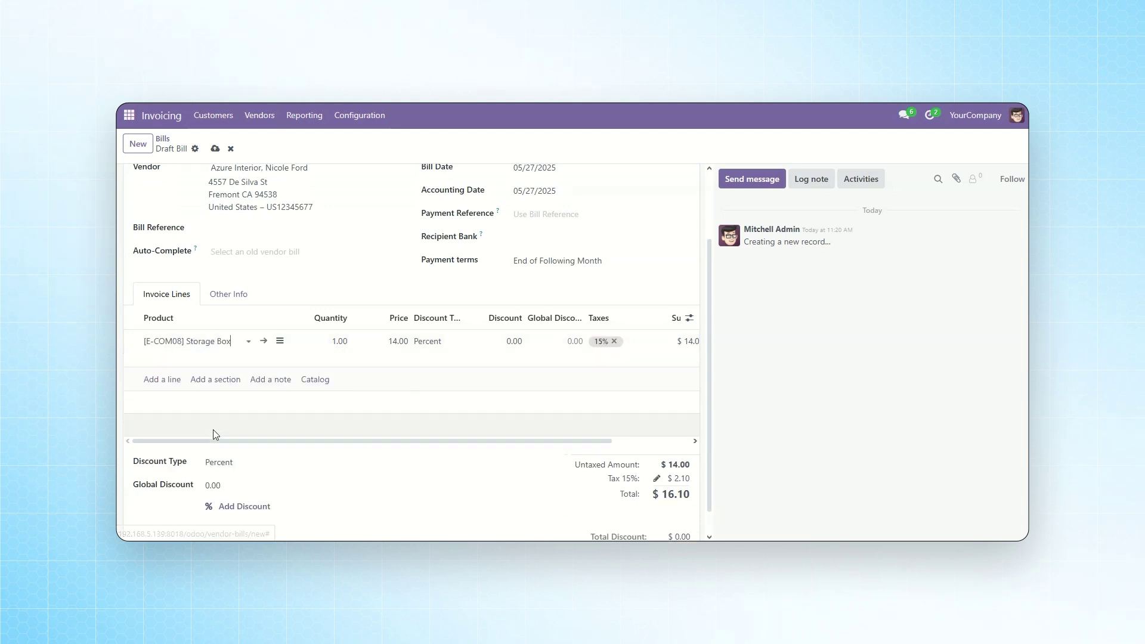
scroll(245, 432, "down", 1)
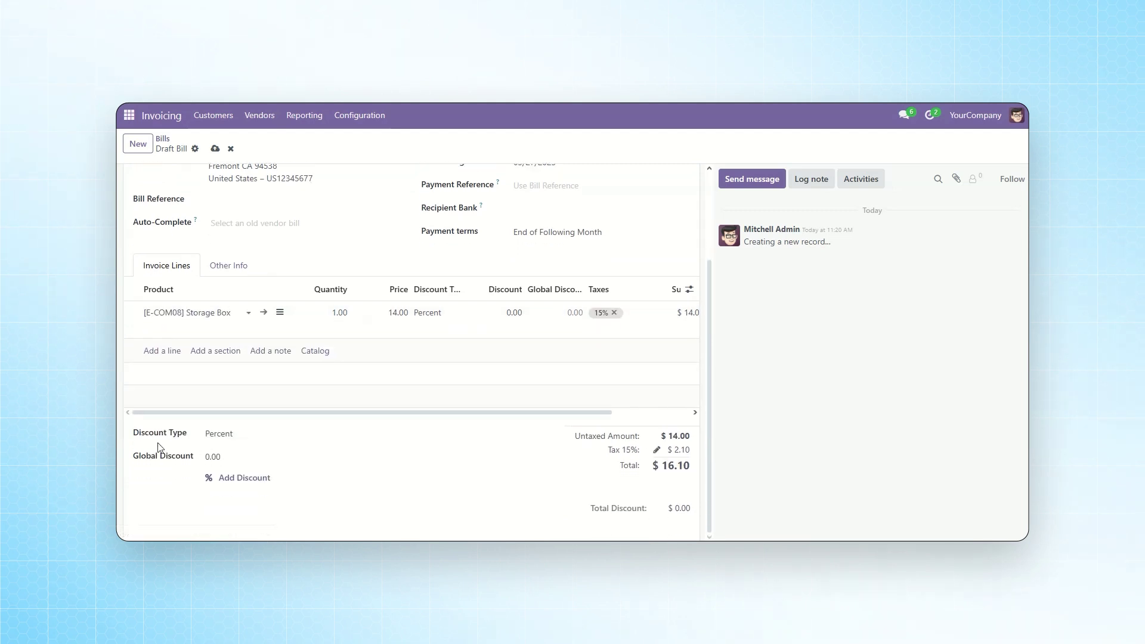
Apply a 10% Percent global discount to the bill, totalling $14.49
left_click(232, 439)
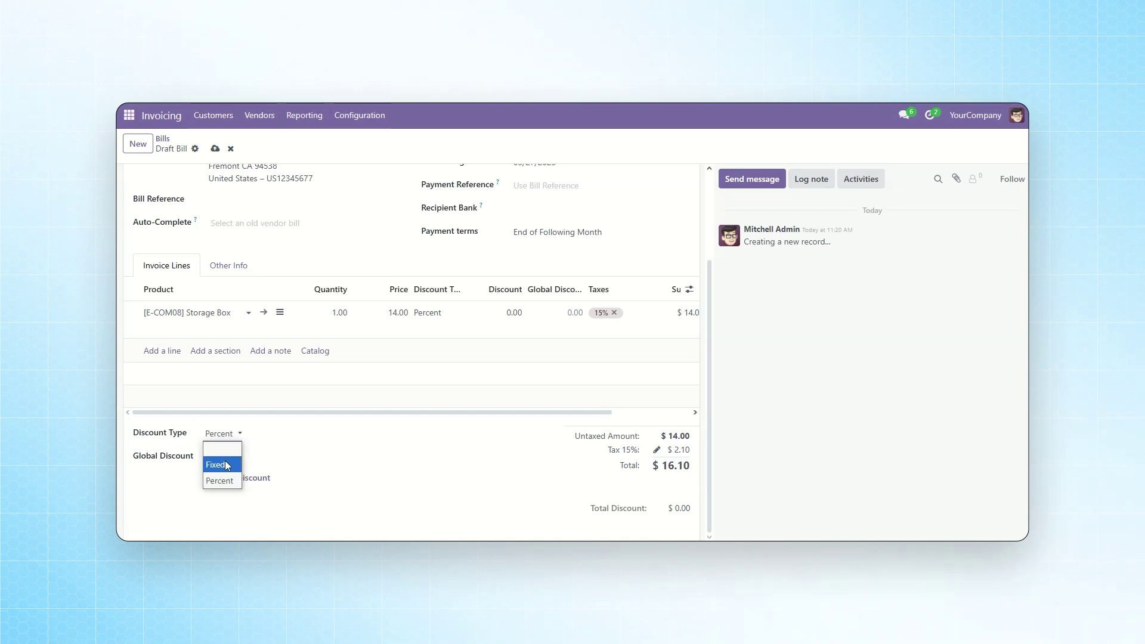
left_click(228, 490)
left_click(216, 457)
type("10")
left_click(244, 478)
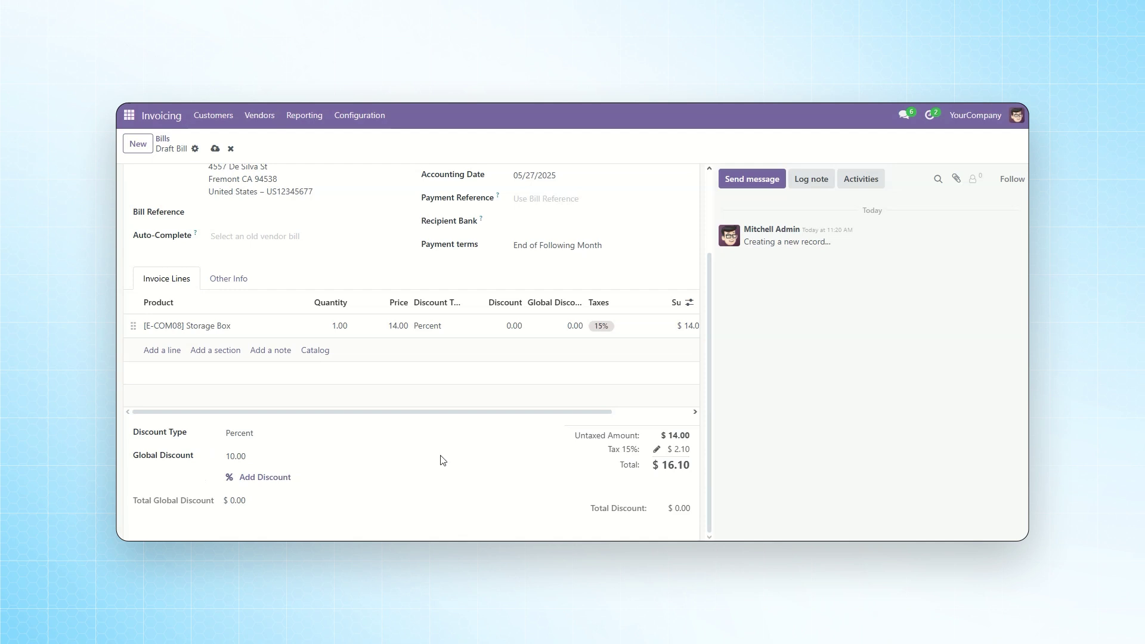
scroll(410, 460, "down", 2)
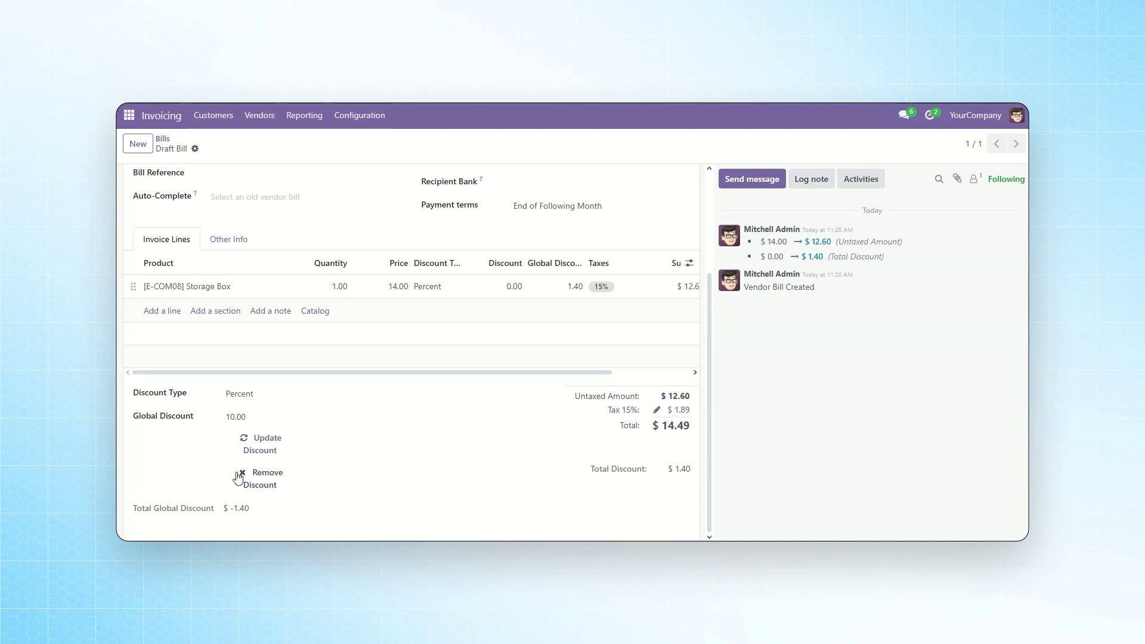
scroll(250, 340, "up", 3)
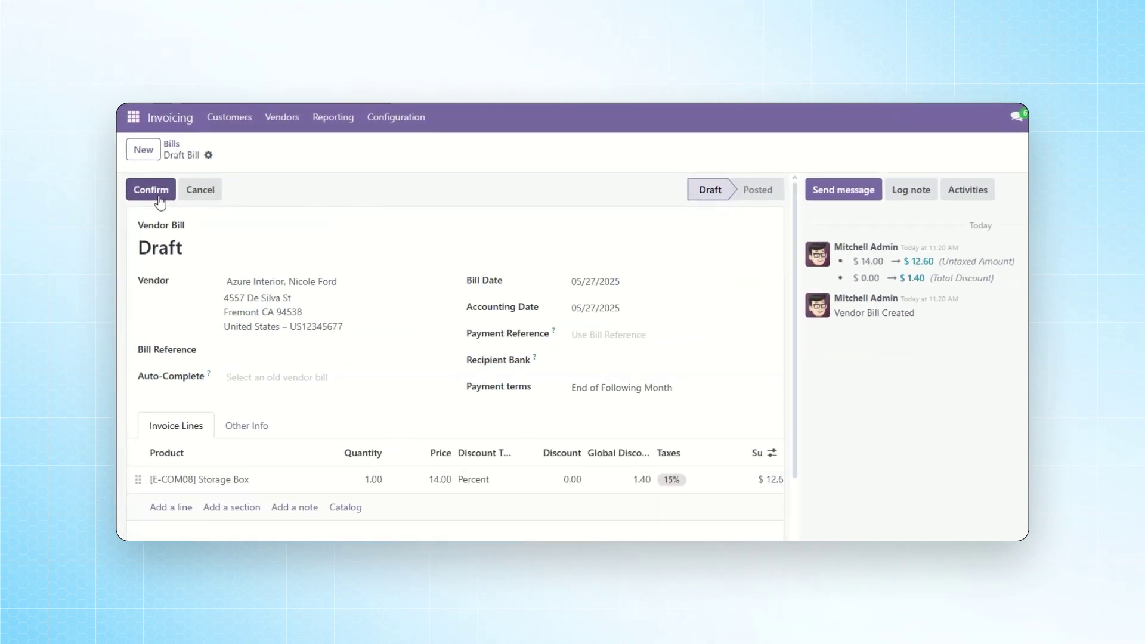
Post the bill as BILL/2025/05/0003 and print its PDF showing the $1.40 discount
left_click(158, 196)
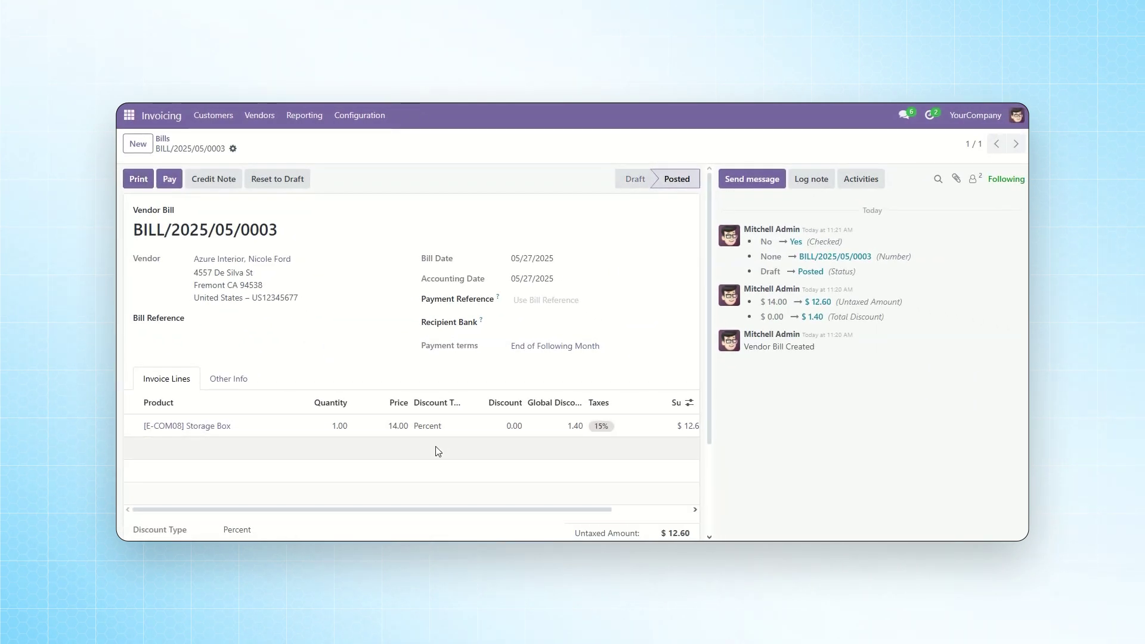
left_click(137, 180)
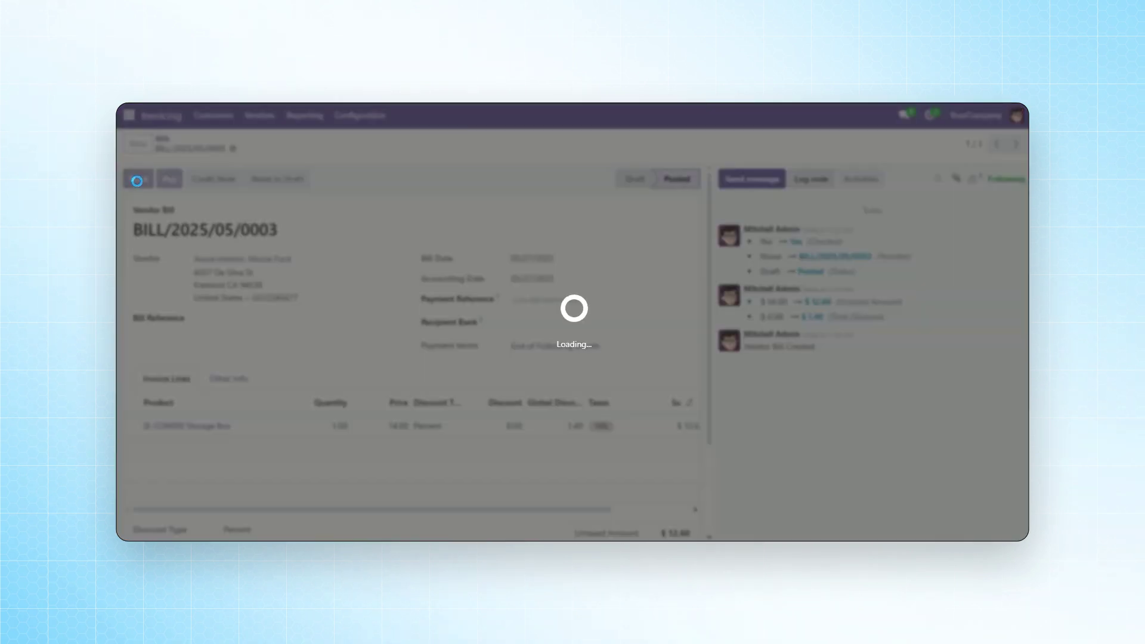